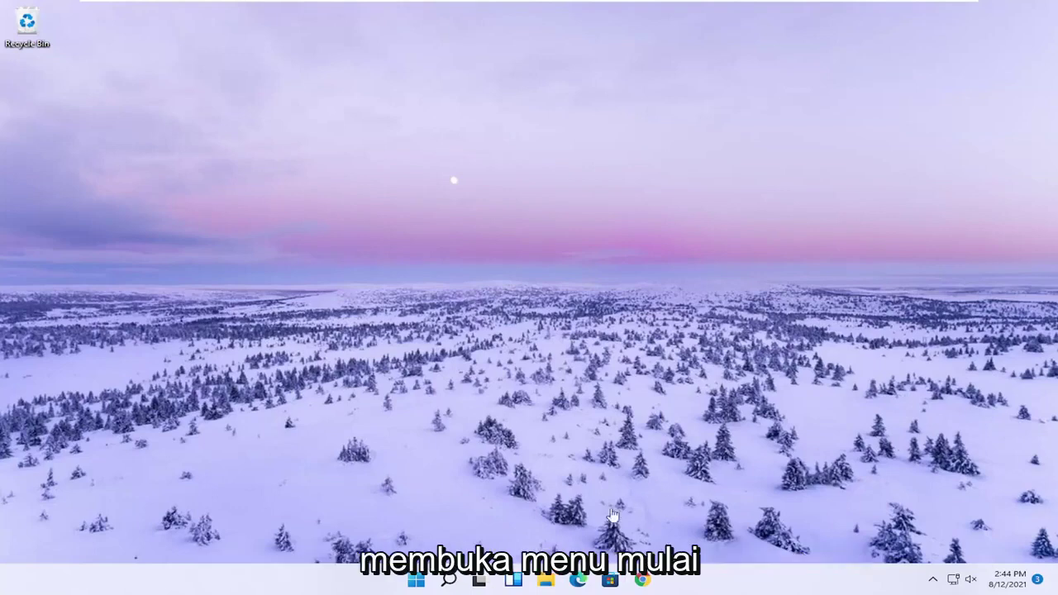
Search for regedit and run Registry Editor as administrator.
{"action": "left_click", "coordinate": [457, 582]}
{"action": "type", "text": "regedit"}
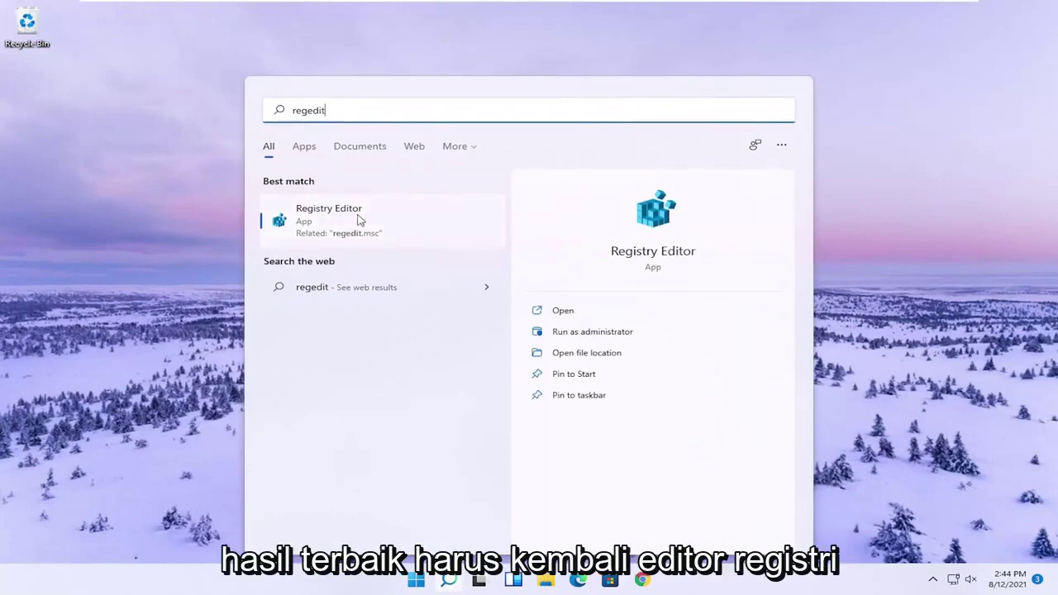
{"action": "right_click", "coordinate": [330, 224]}
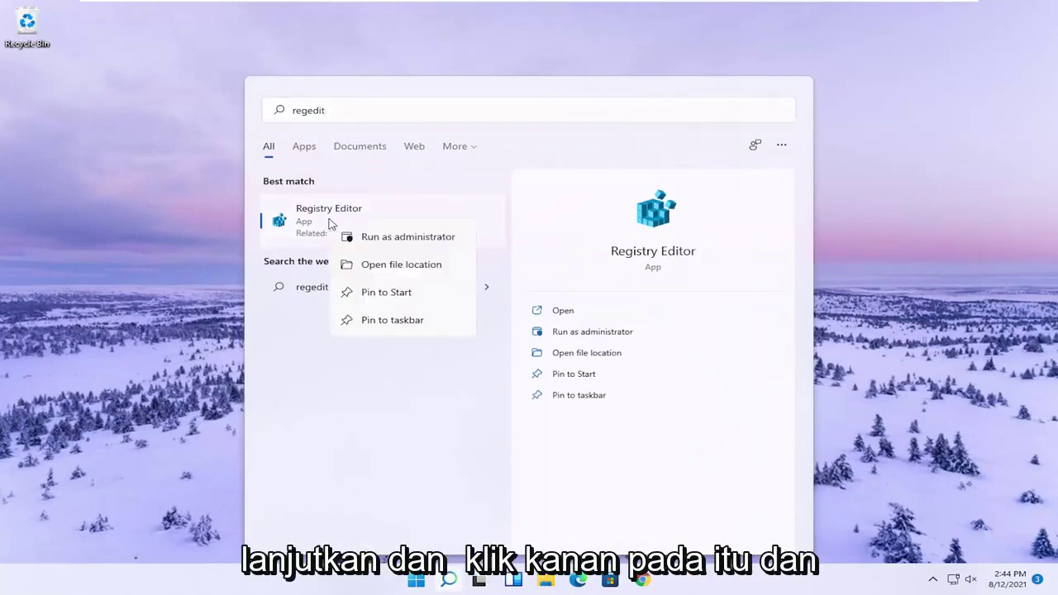
{"action": "left_click", "coordinate": [380, 239]}
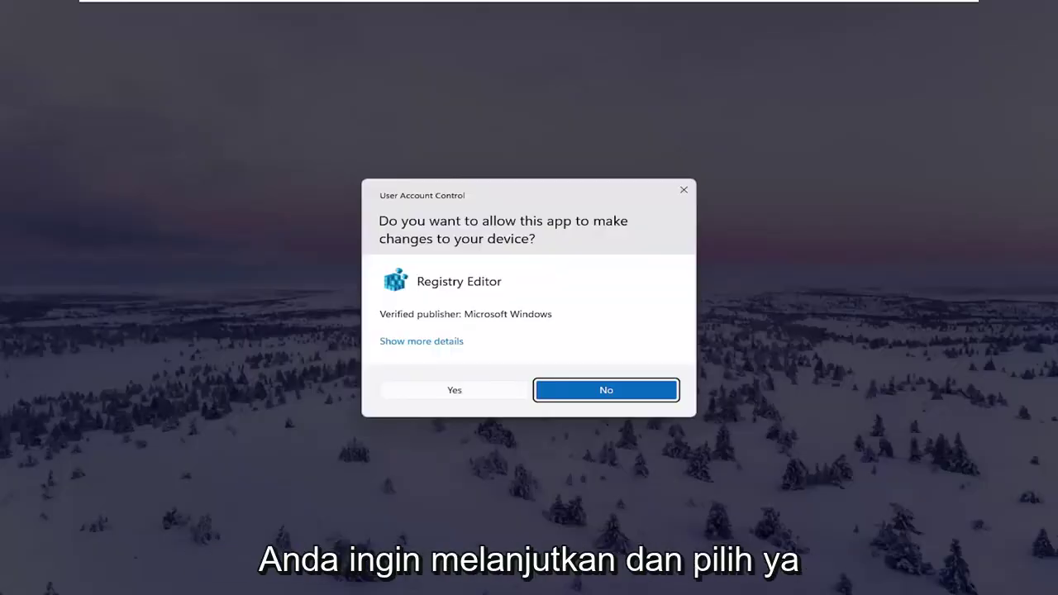
Approve the UAC prompt, collapse HKEY_LOCAL_MACHINE and select the Computer root.
{"action": "left_click", "coordinate": [451, 395]}
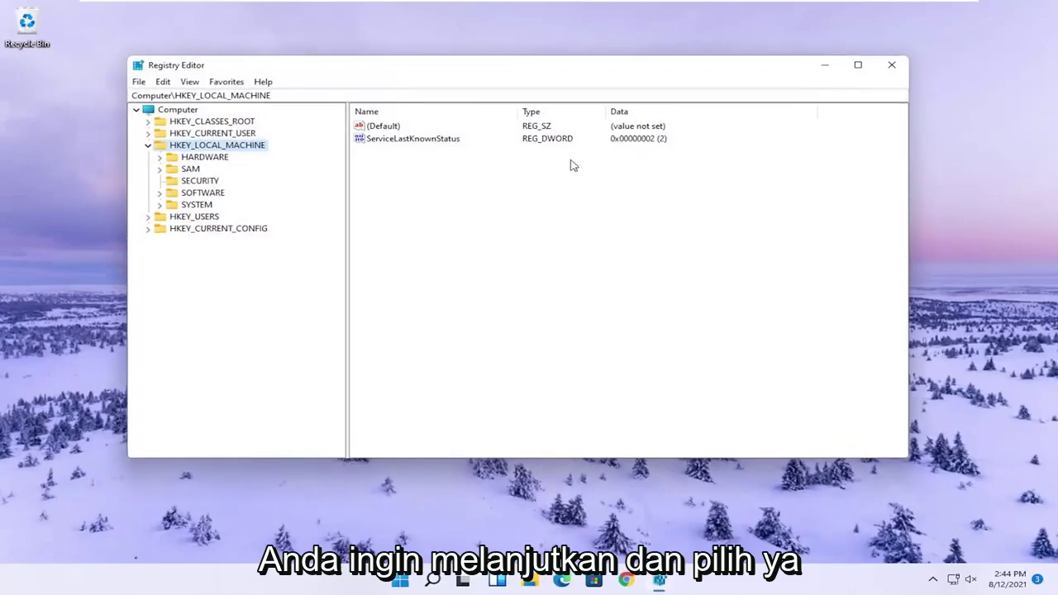
{"action": "left_click", "coordinate": [148, 145]}
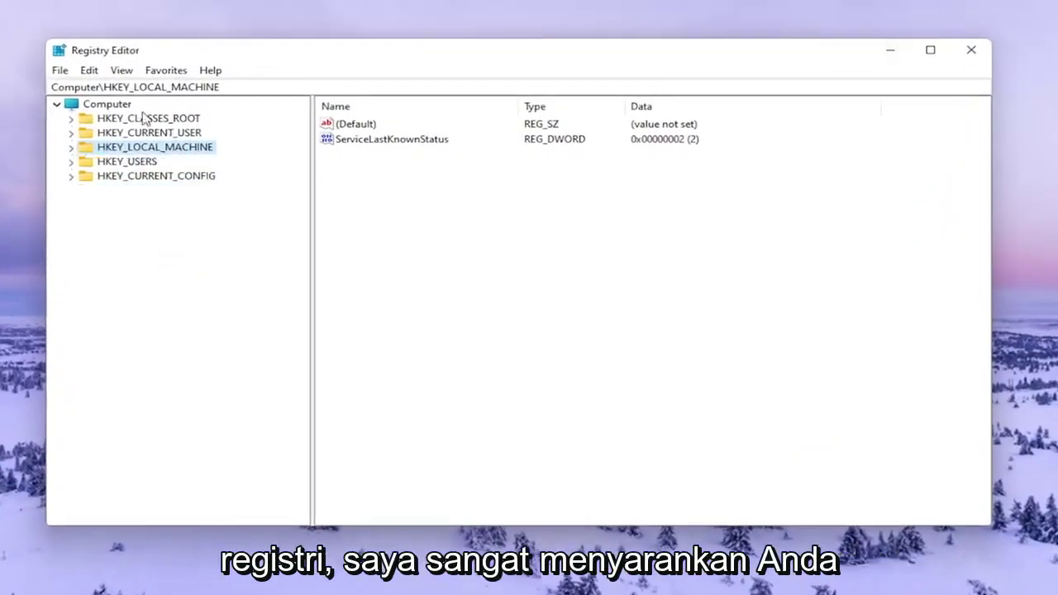
{"action": "left_click", "coordinate": [106, 103]}
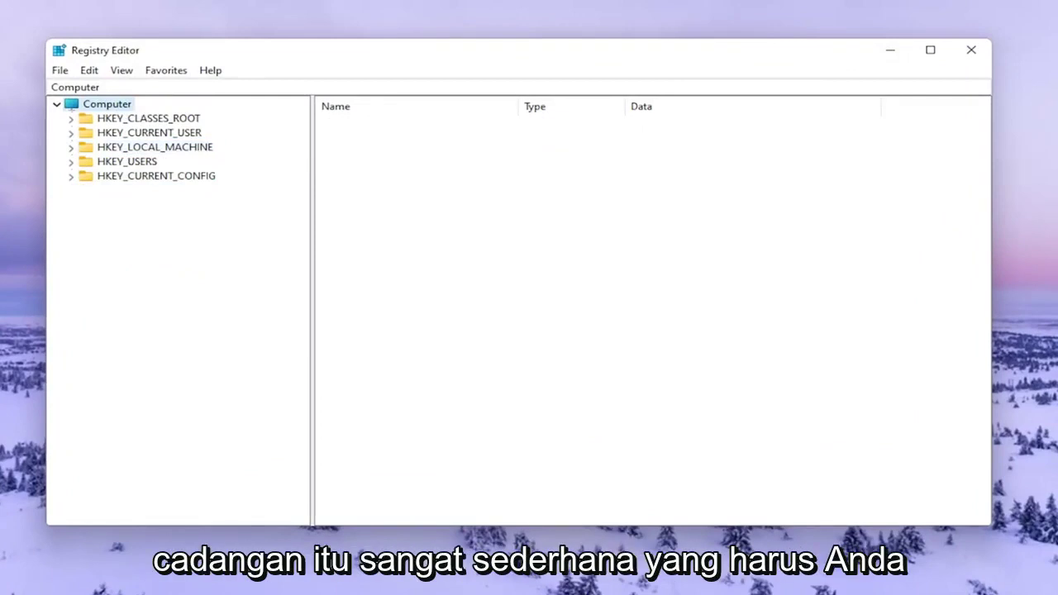
Open the registry Export dialog, then the Import dialog, cancelling each.
{"action": "left_click", "coordinate": [61, 71]}
{"action": "left_click", "coordinate": [87, 105]}
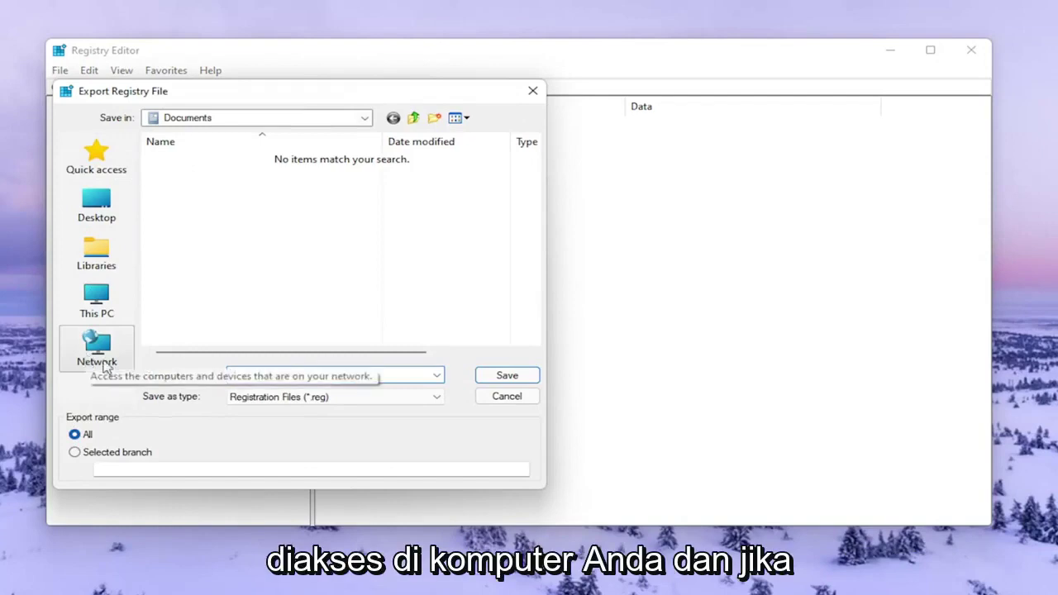
{"action": "left_click", "coordinate": [488, 401]}
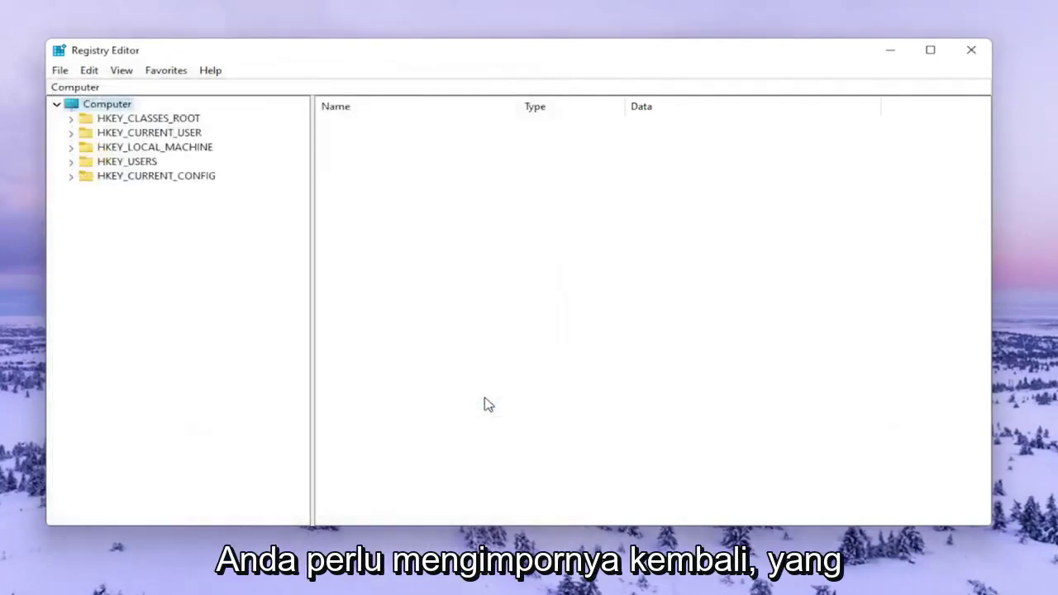
{"action": "left_click", "coordinate": [59, 70]}
{"action": "left_click", "coordinate": [89, 91]}
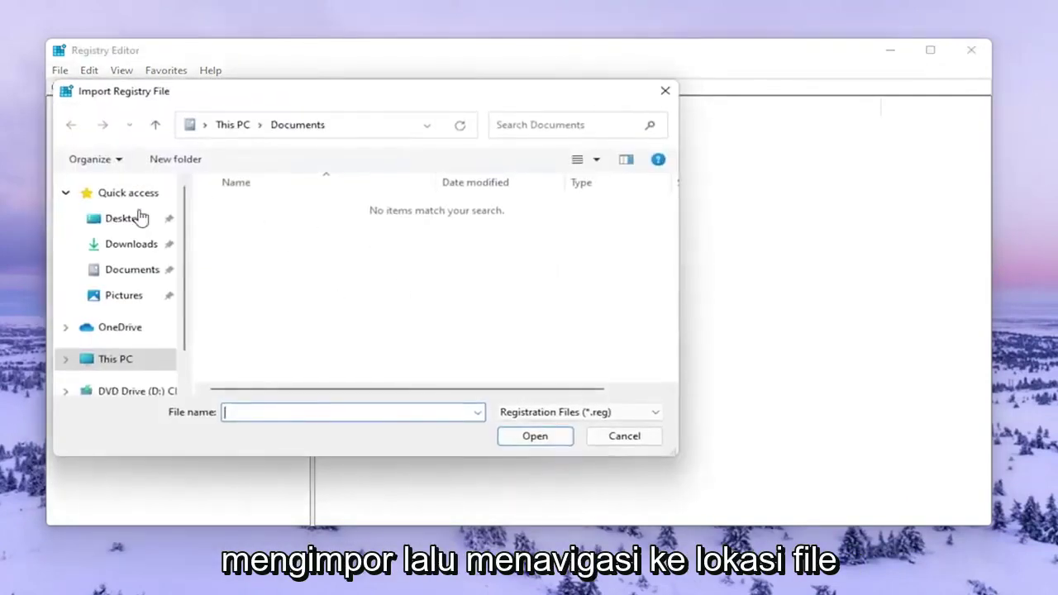
{"action": "left_click", "coordinate": [649, 441]}
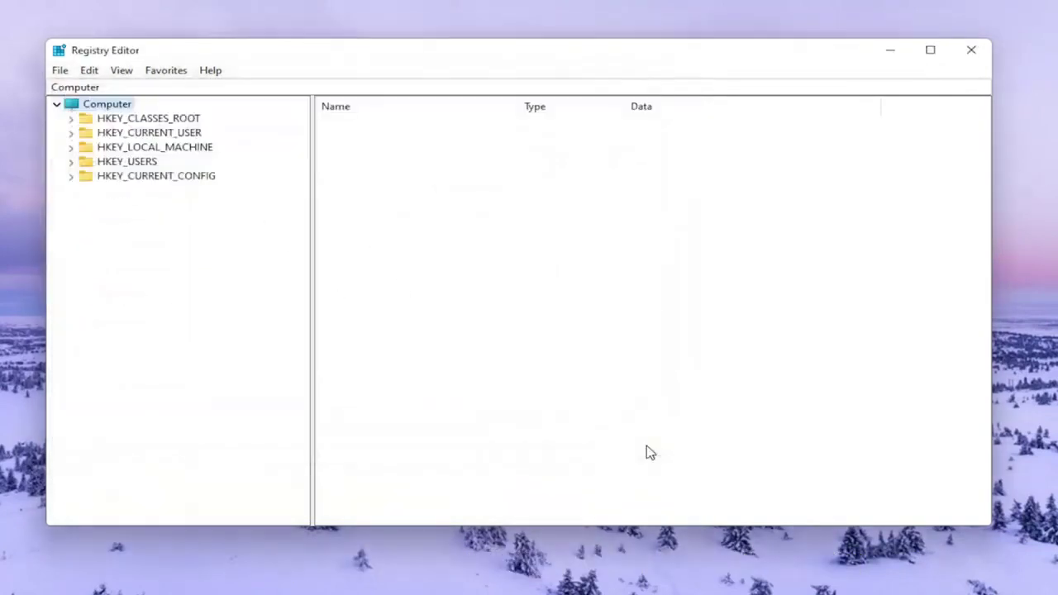
Expand HKEY_CURRENT_USER, Software and Classes, then scroll through the Classes subkeys.
{"action": "double_click", "coordinate": [163, 134]}
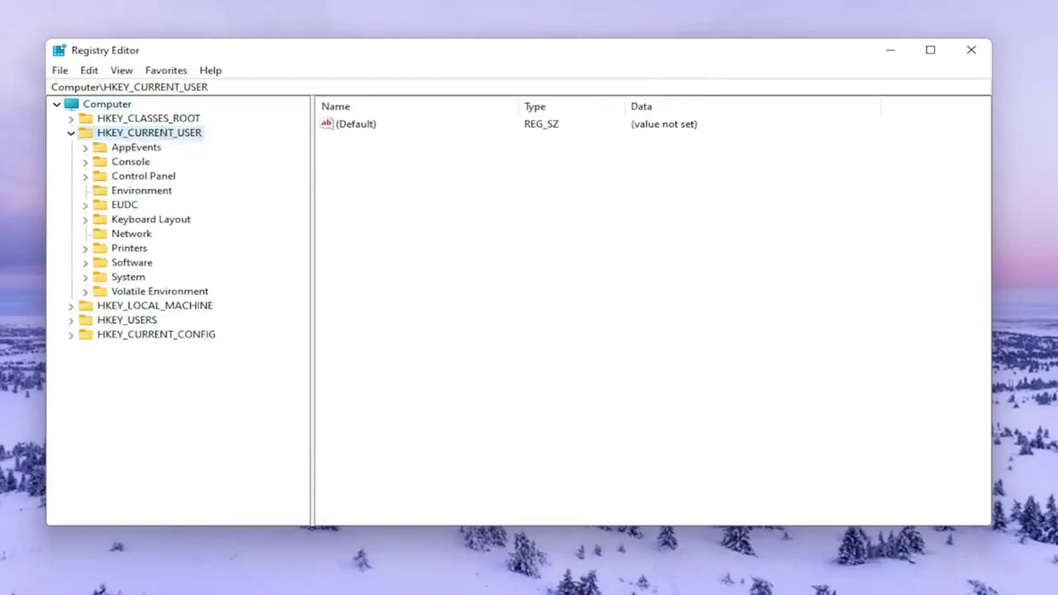
{"action": "left_click", "coordinate": [133, 264]}
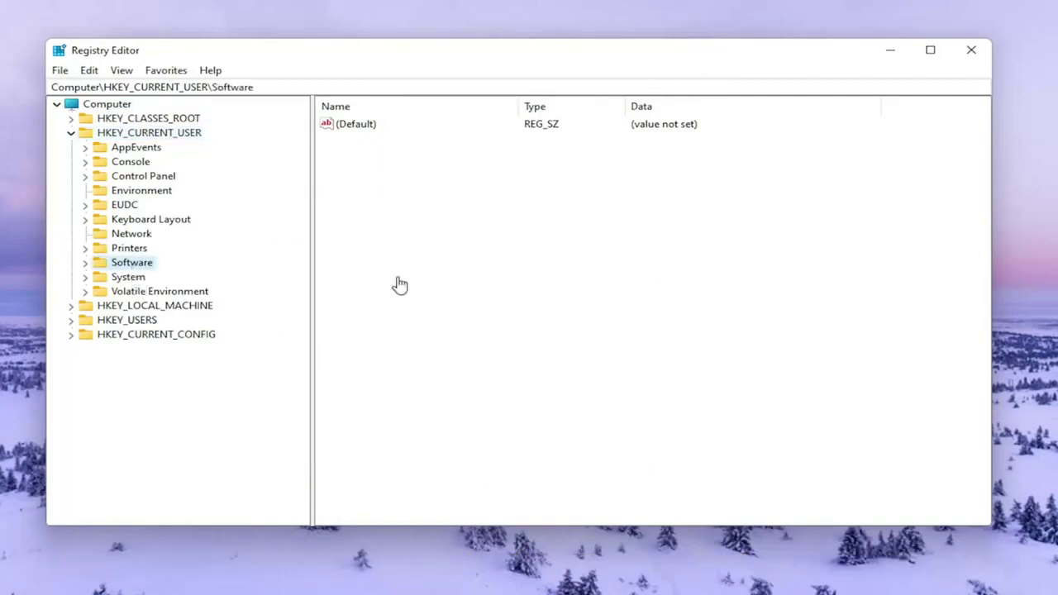
{"action": "double_click", "coordinate": [119, 262]}
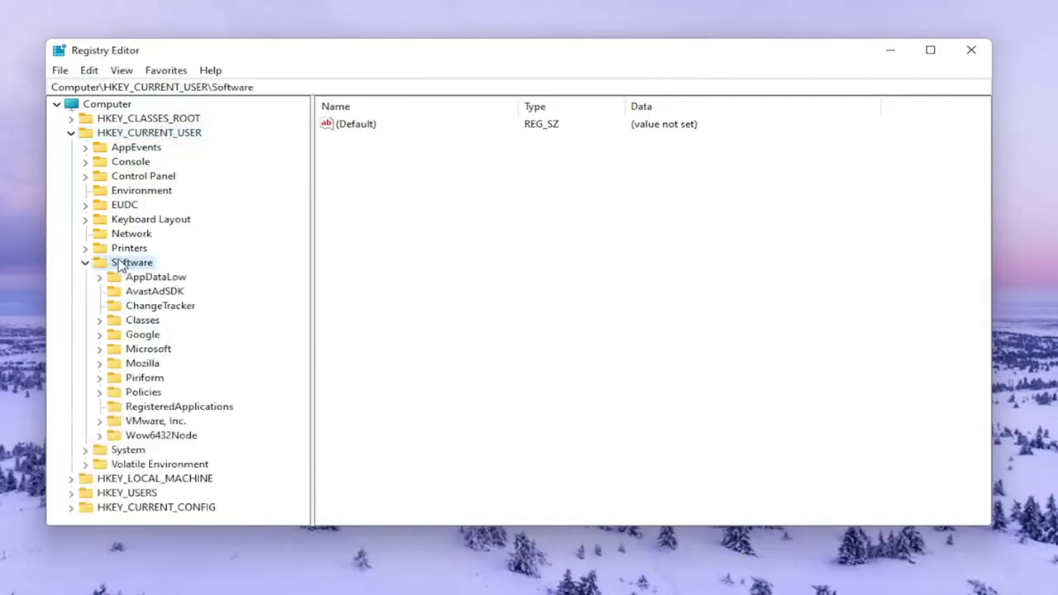
{"action": "left_click", "coordinate": [141, 321]}
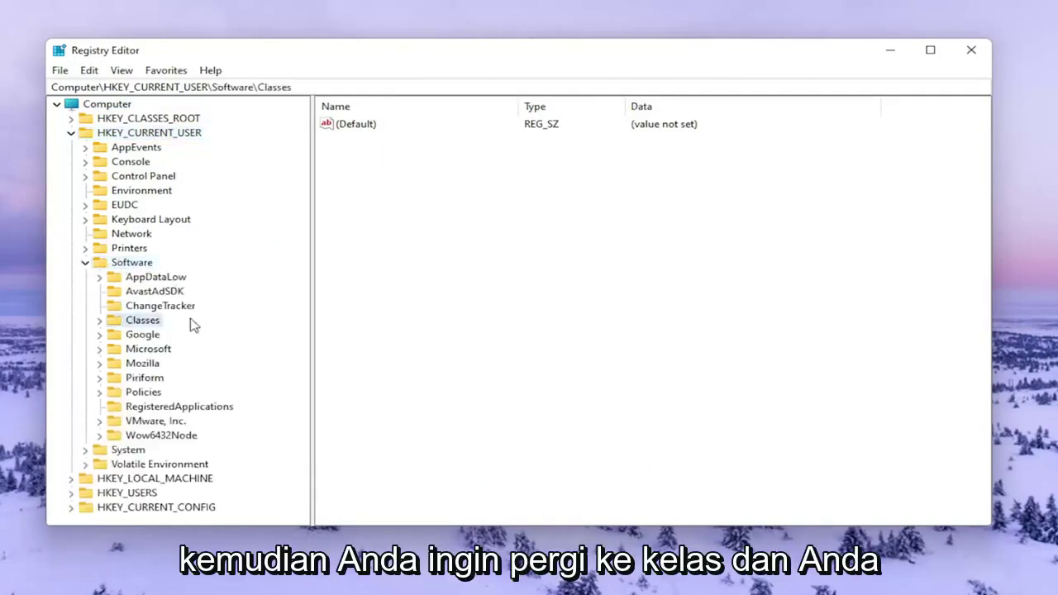
{"action": "double_click", "coordinate": [129, 323]}
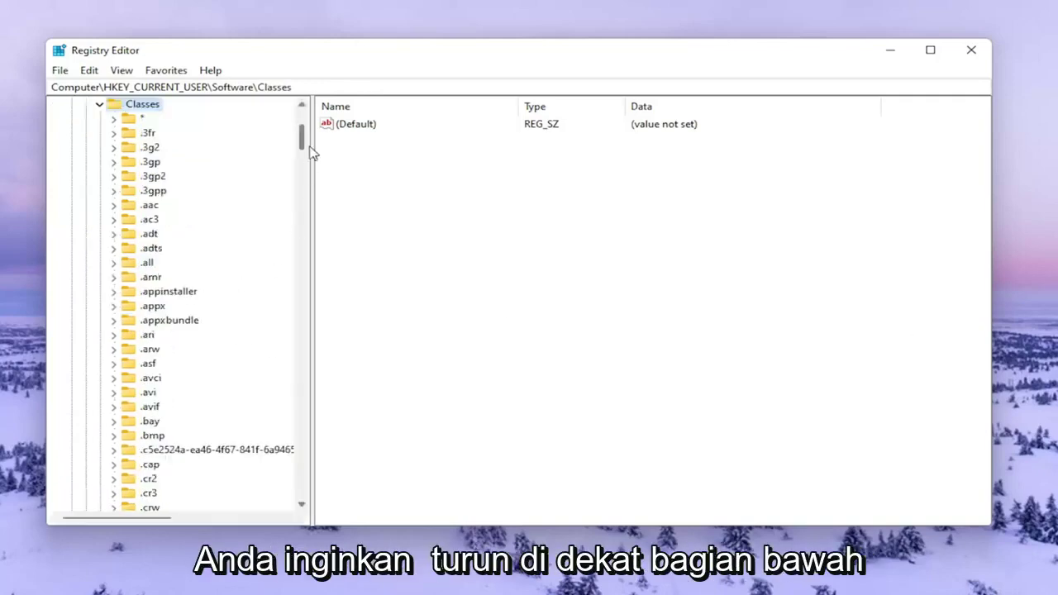
{"action": "left_click_drag", "start_coordinate": [307, 153], "coordinate": [318, 395]}
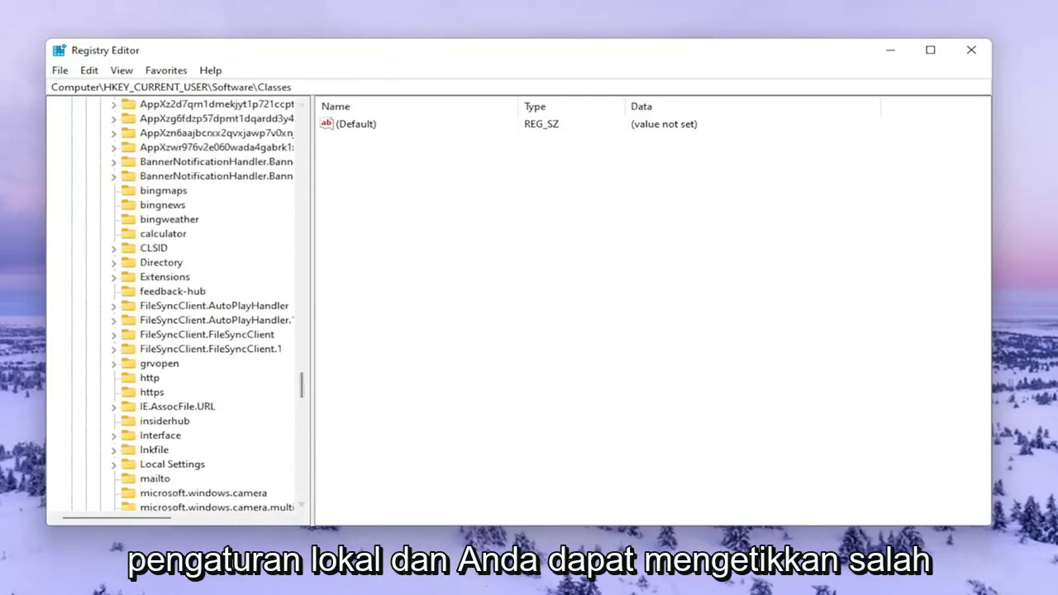
{"action": "scroll", "coordinate": [149, 306], "scroll_direction": "up", "scroll_amount": 3}
Jump to Local Settings in the Classes list with 'lo' and expand it.
{"action": "scroll", "coordinate": [142, 317], "scroll_direction": "up", "scroll_amount": 3}
{"action": "left_click", "coordinate": [199, 204]}
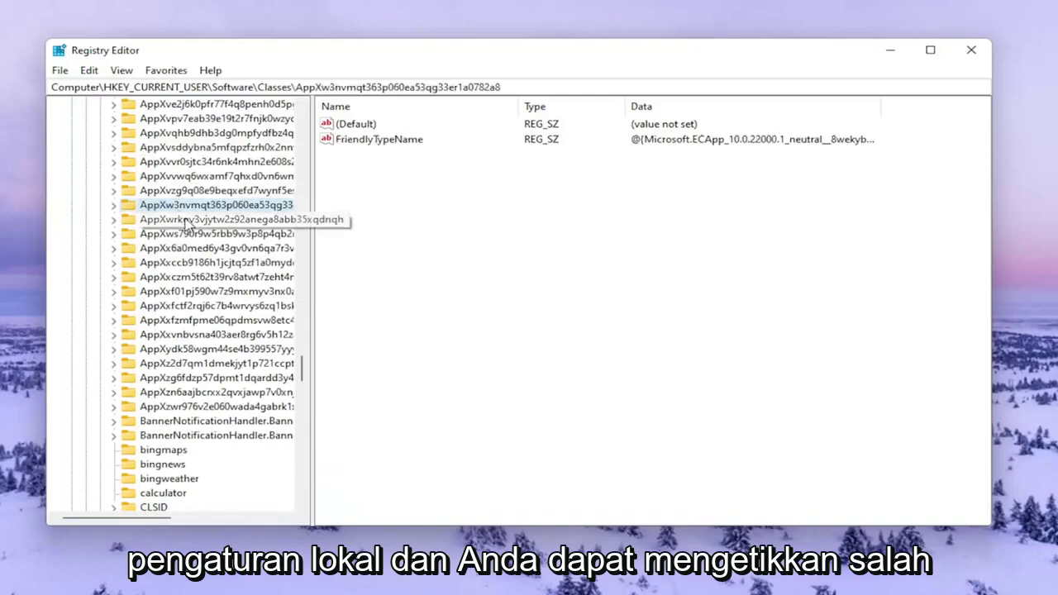
{"action": "type", "text": "lo"}
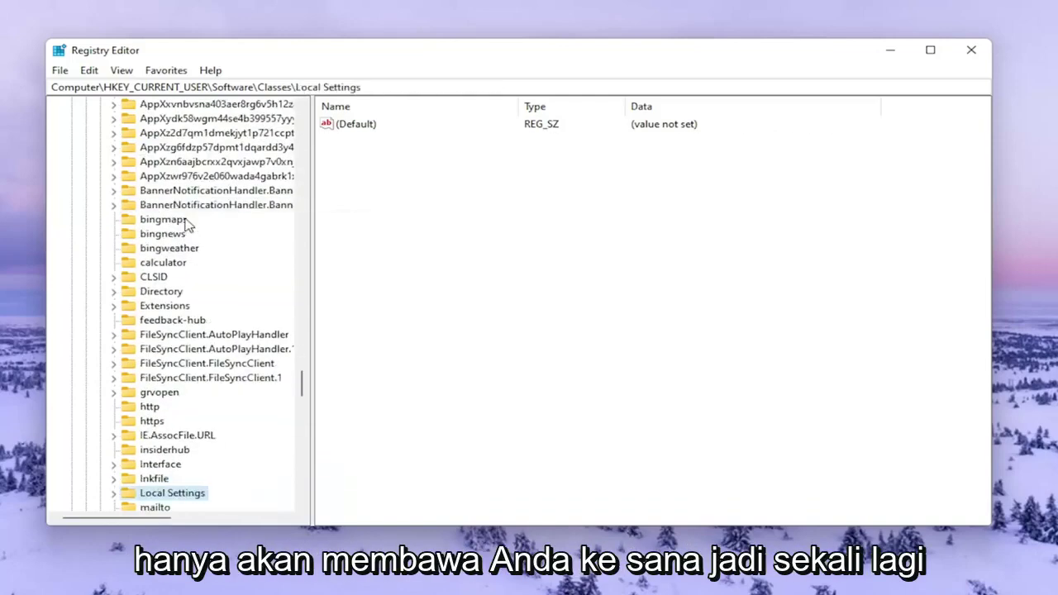
{"action": "scroll", "coordinate": [189, 316], "scroll_direction": "up", "scroll_amount": 4}
{"action": "scroll", "coordinate": [190, 389], "scroll_direction": "down", "scroll_amount": 7}
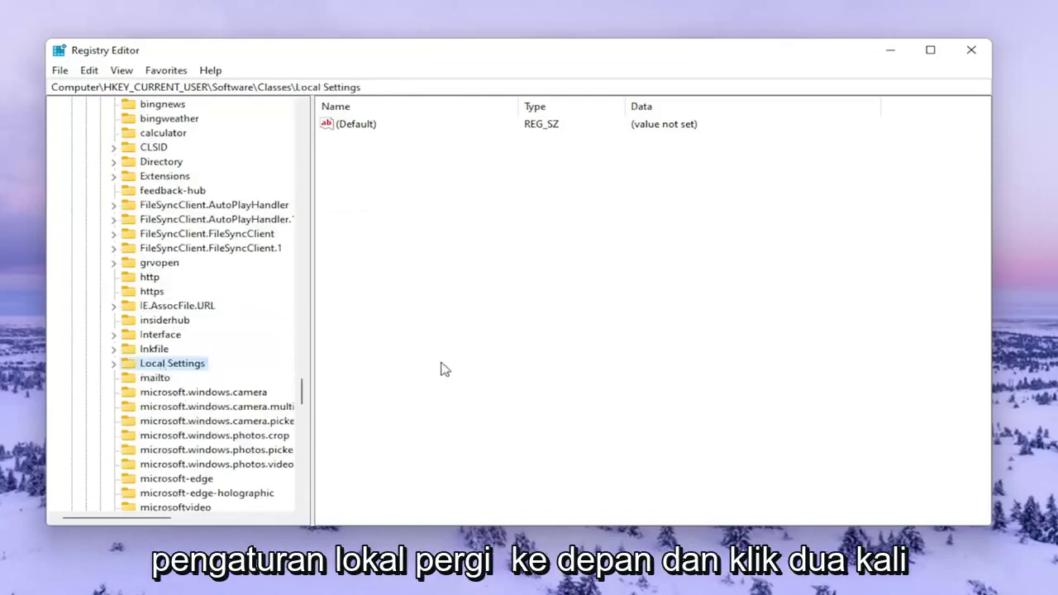
{"action": "double_click", "coordinate": [143, 364]}
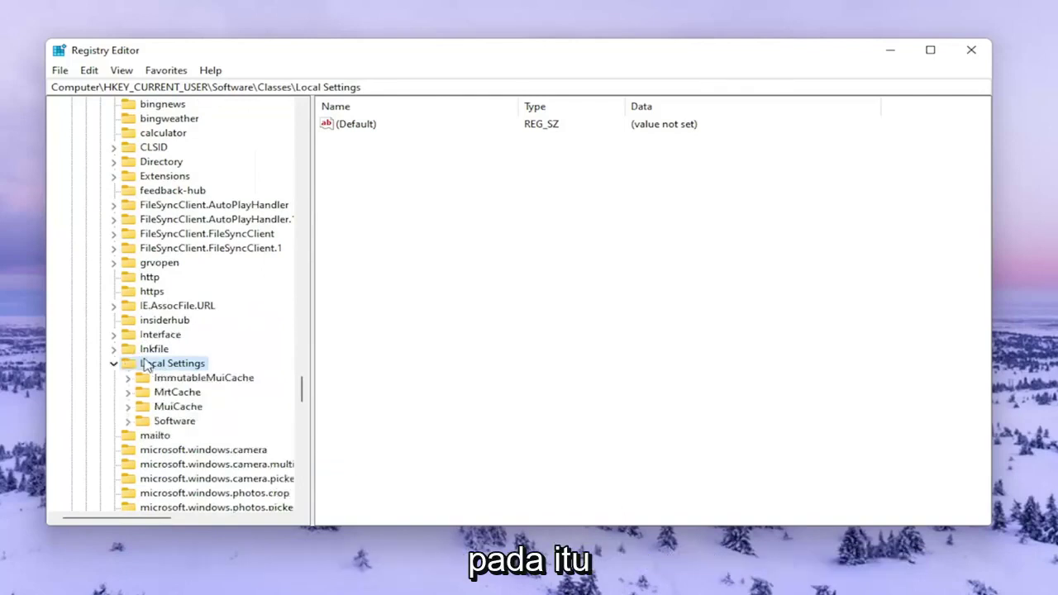
Expand Software, Microsoft, Windows and Shell, then widen the key tree pane.
{"action": "left_click", "coordinate": [171, 413]}
{"action": "double_click", "coordinate": [174, 420]}
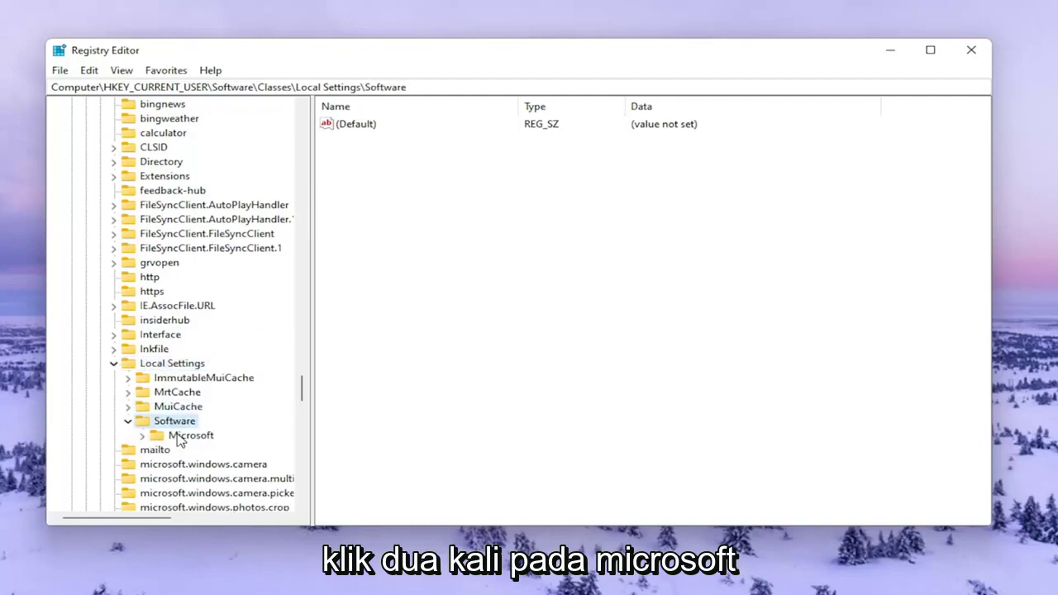
{"action": "double_click", "coordinate": [179, 439]}
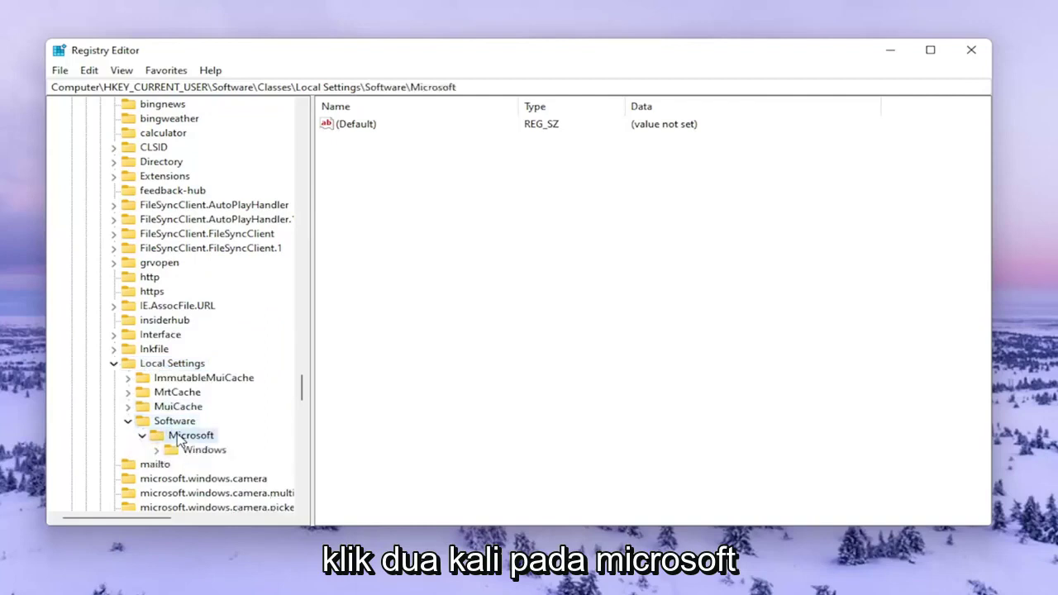
{"action": "double_click", "coordinate": [179, 454]}
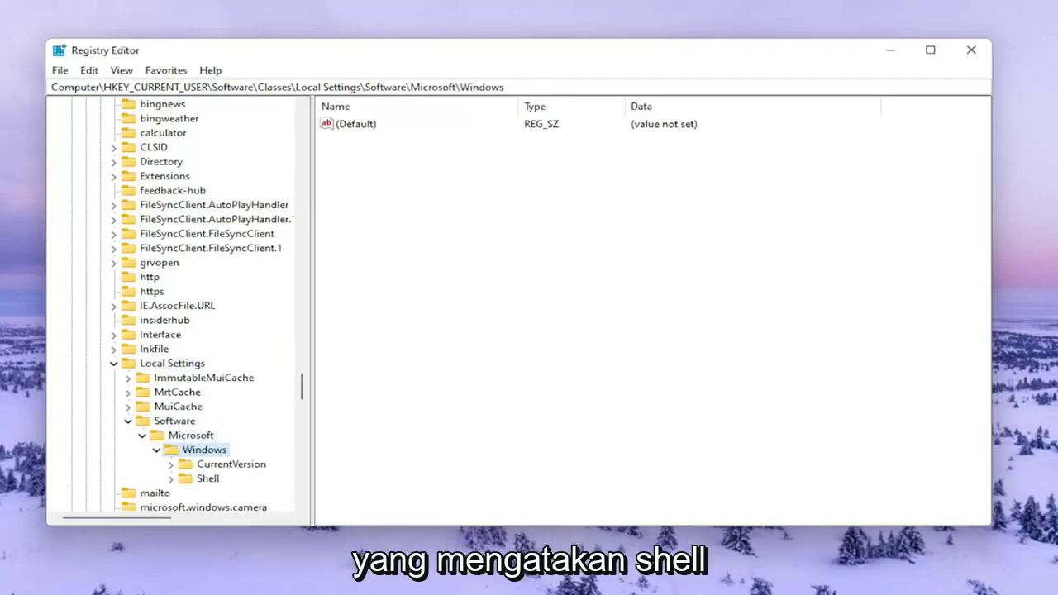
{"action": "double_click", "coordinate": [200, 479]}
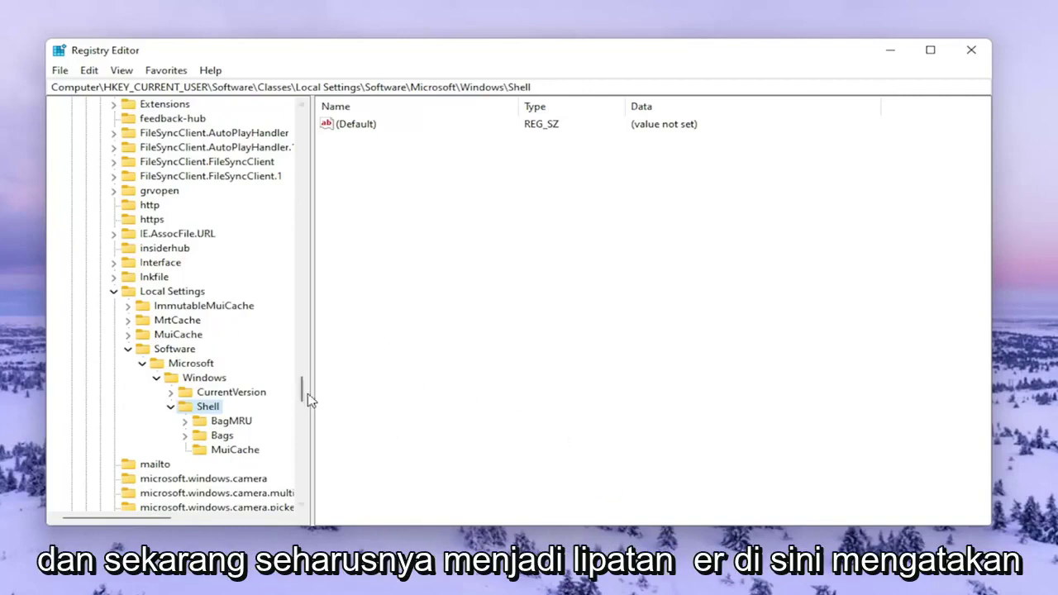
{"action": "left_click_drag", "start_coordinate": [302, 378], "coordinate": [345, 380]}
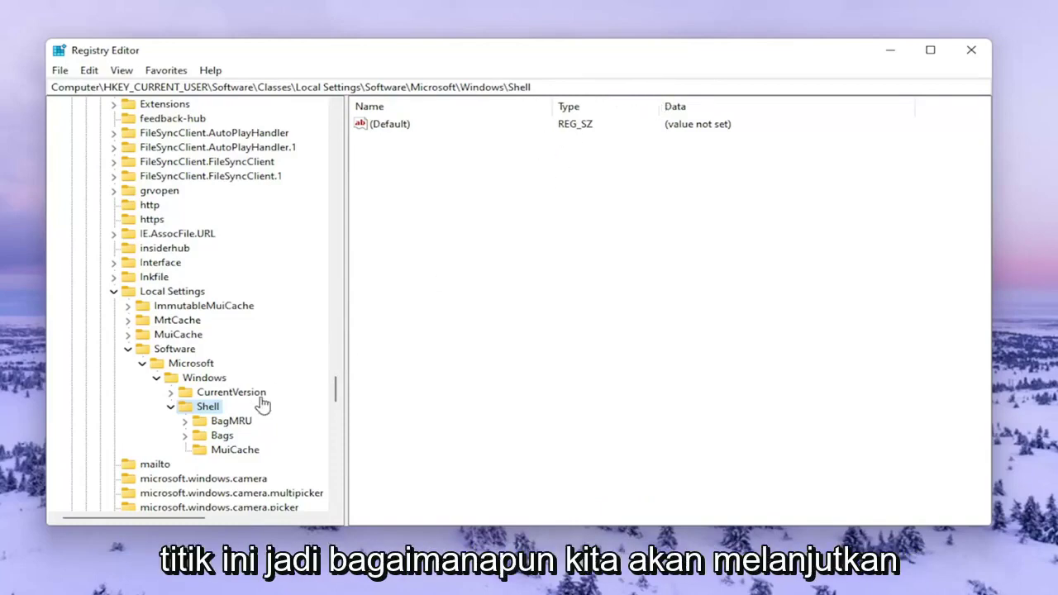
Delete the BagMRU key under Shell and confirm the deletion.
{"action": "left_click", "coordinate": [225, 424]}
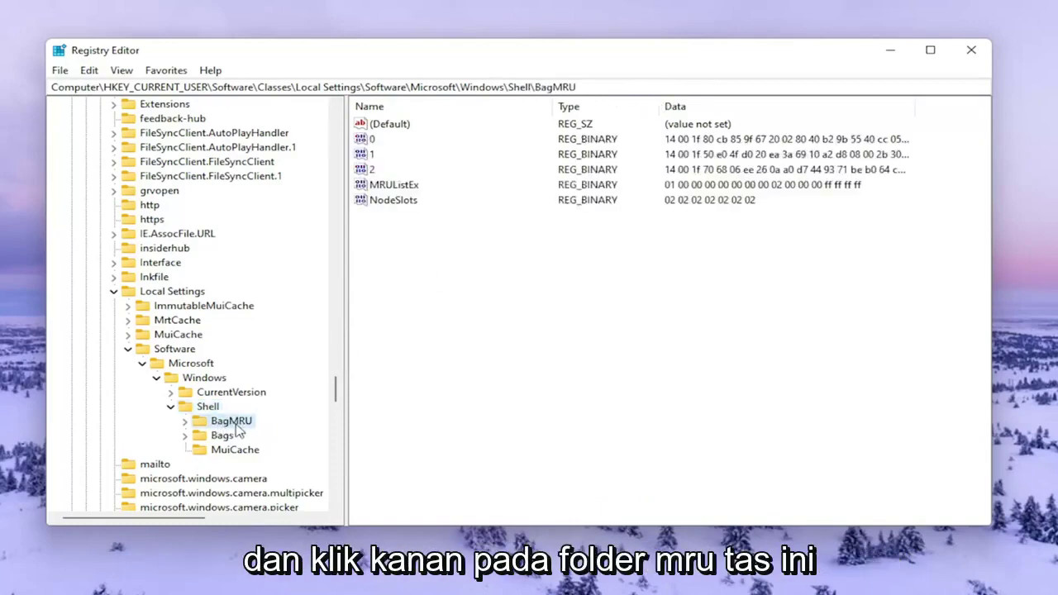
{"action": "right_click", "coordinate": [240, 425]}
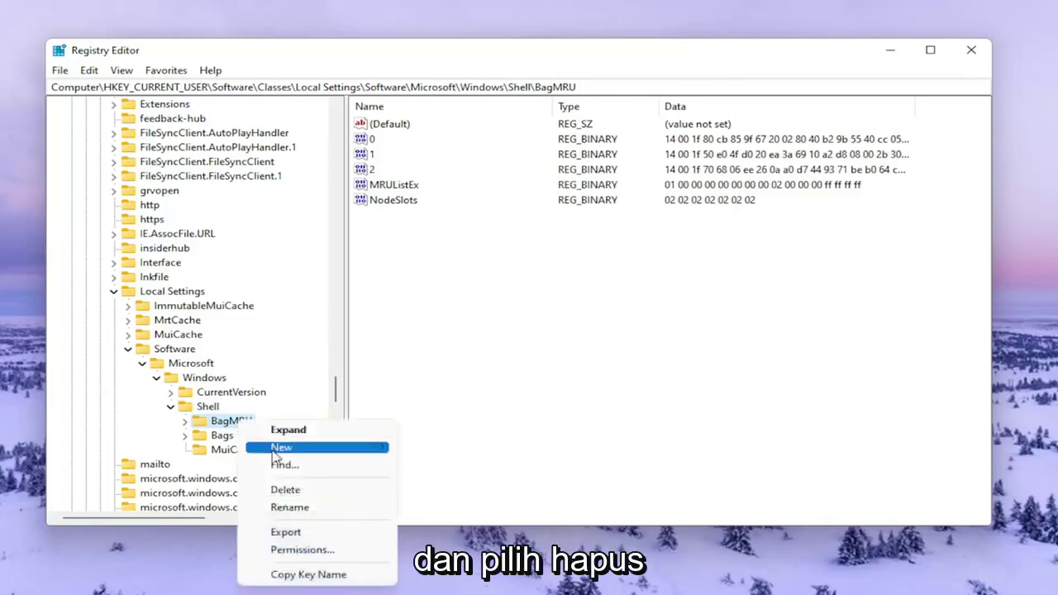
{"action": "left_click", "coordinate": [285, 491]}
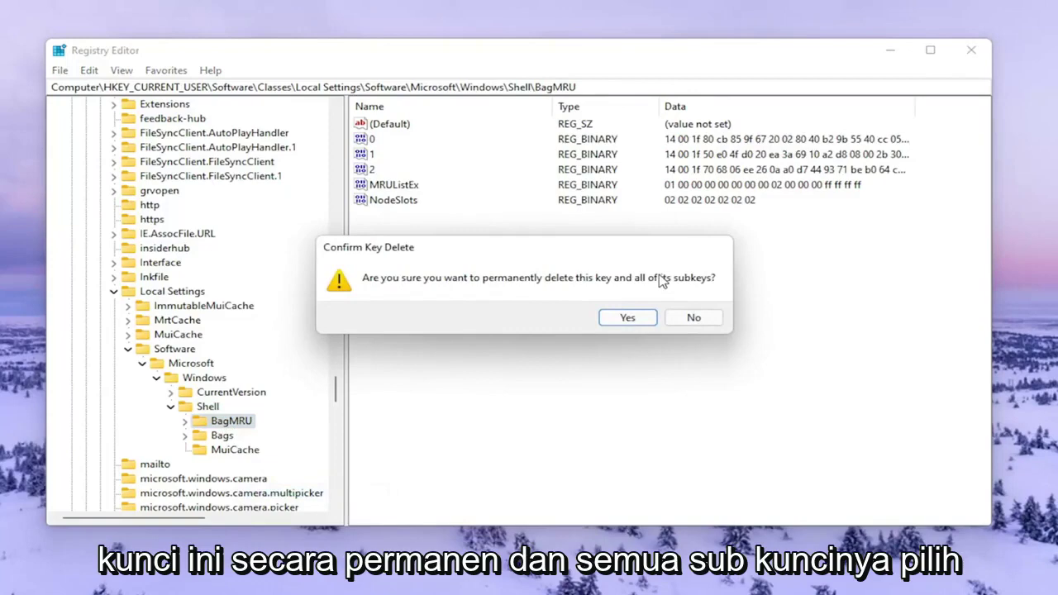
{"action": "left_click", "coordinate": [643, 318]}
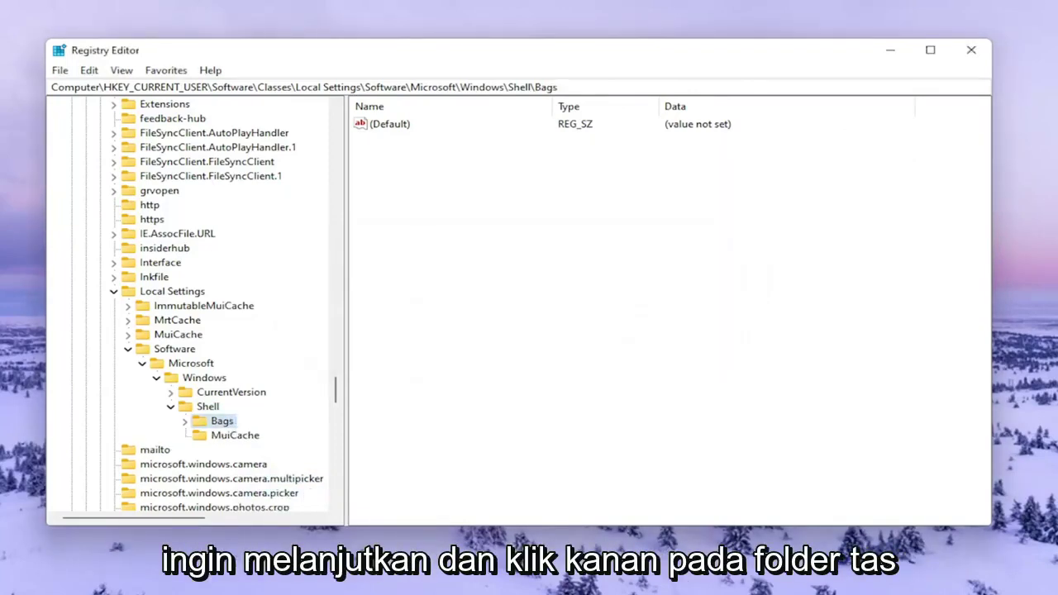
Delete the Bags key under Shell and confirm the deletion.
{"action": "right_click", "coordinate": [220, 423]}
{"action": "left_click", "coordinate": [252, 490]}
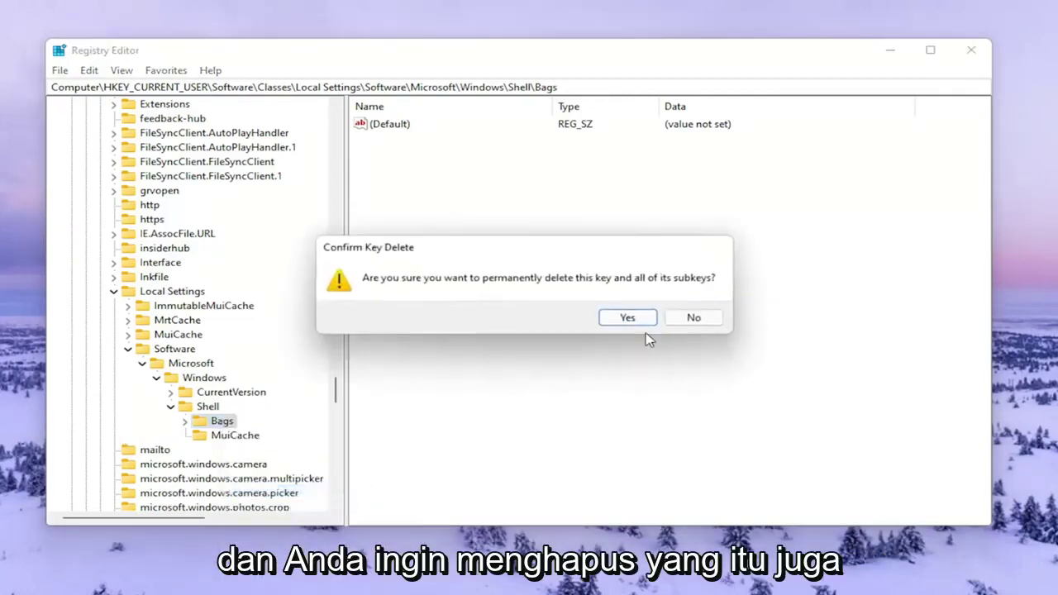
{"action": "left_click", "coordinate": [626, 317]}
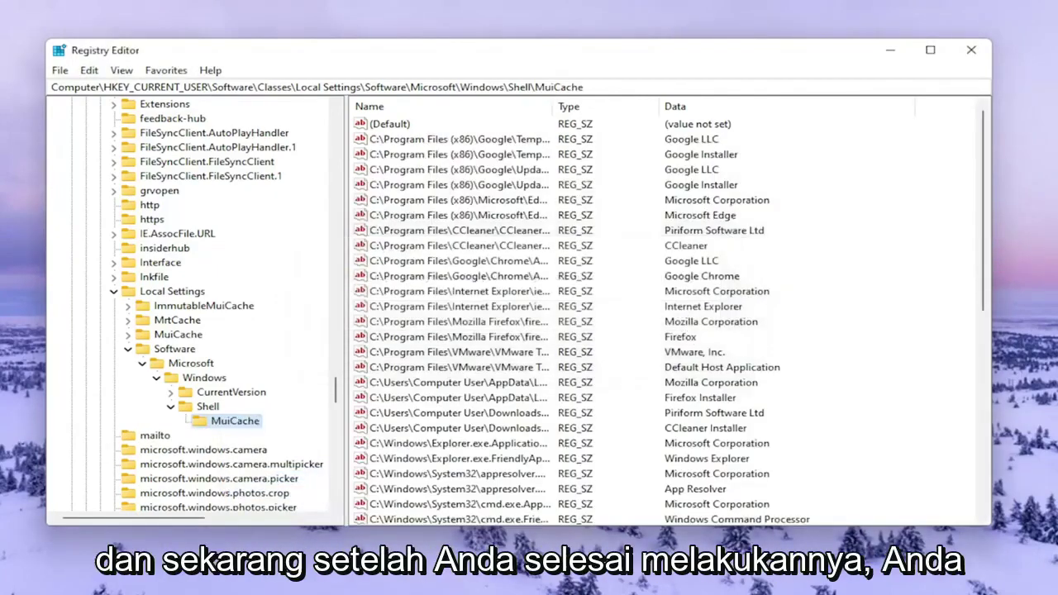
Collapse the Shell, Microsoft, Software, Local Settings, Classes and Software keys in turn.
{"action": "left_click", "coordinate": [170, 407]}
{"action": "left_click", "coordinate": [143, 364]}
{"action": "left_click", "coordinate": [128, 349]}
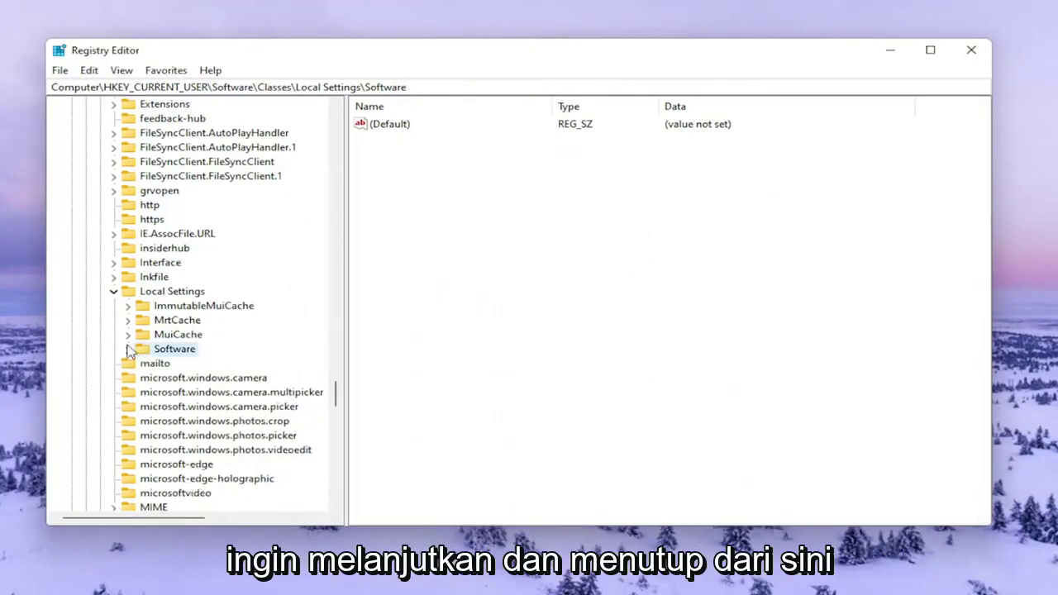
{"action": "left_click", "coordinate": [114, 291]}
{"action": "scroll", "coordinate": [229, 350], "scroll_direction": "up", "scroll_amount": 15}
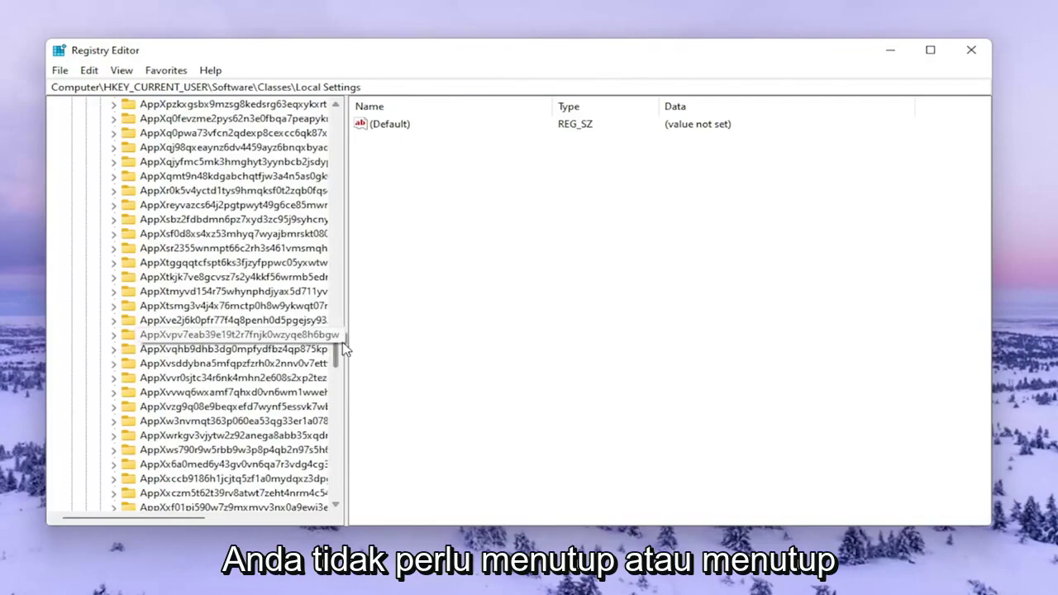
{"action": "left_click_drag", "start_coordinate": [337, 351], "coordinate": [348, 107]}
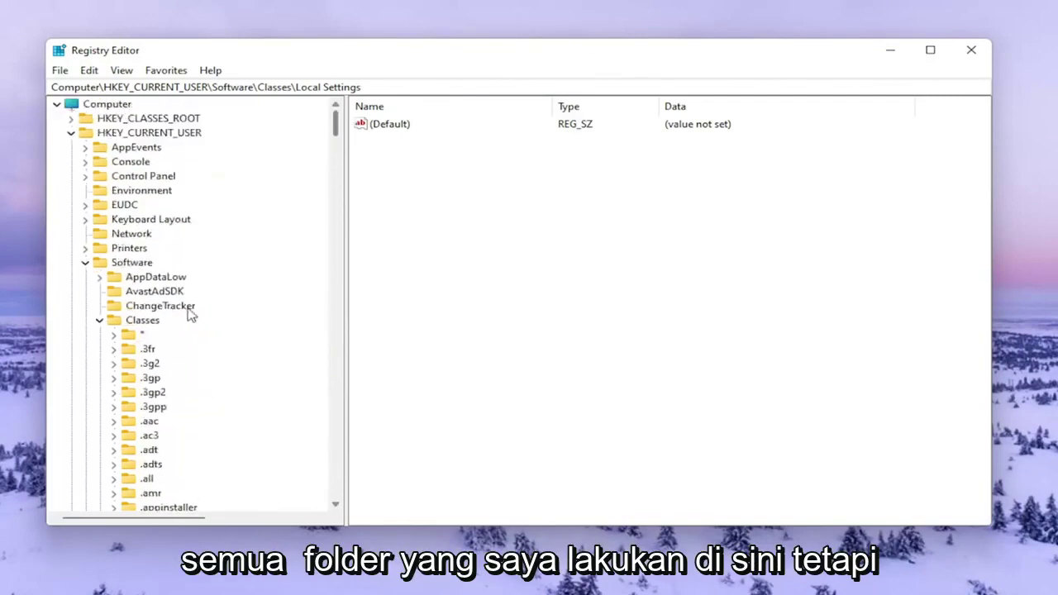
{"action": "left_click", "coordinate": [101, 315]}
{"action": "left_click", "coordinate": [85, 262]}
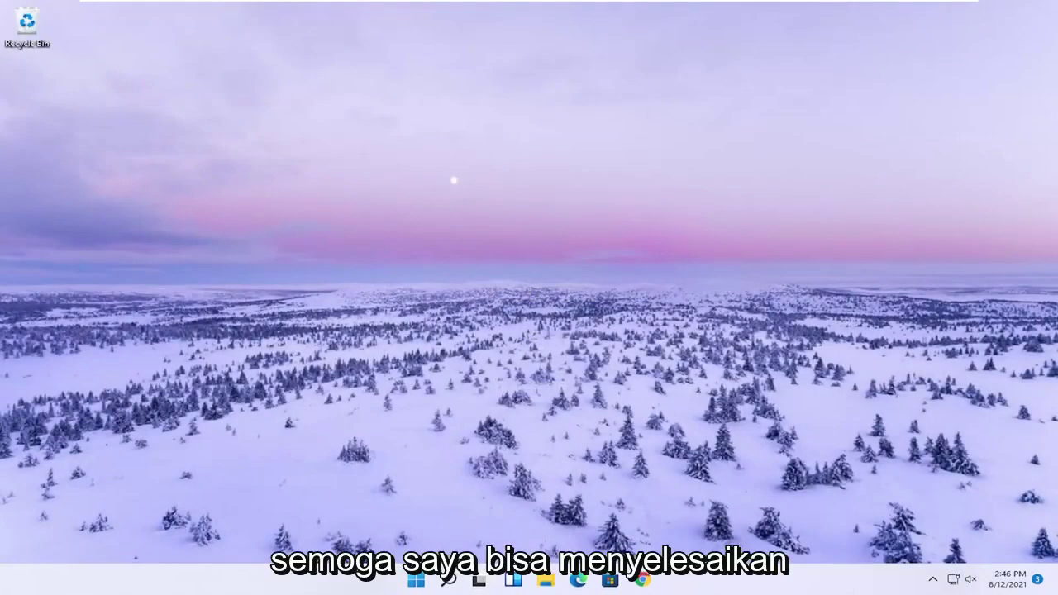
Launch File Explorer at Quick access to confirm it no longer crashes, then close it.
{"action": "left_click", "coordinate": [545, 579]}
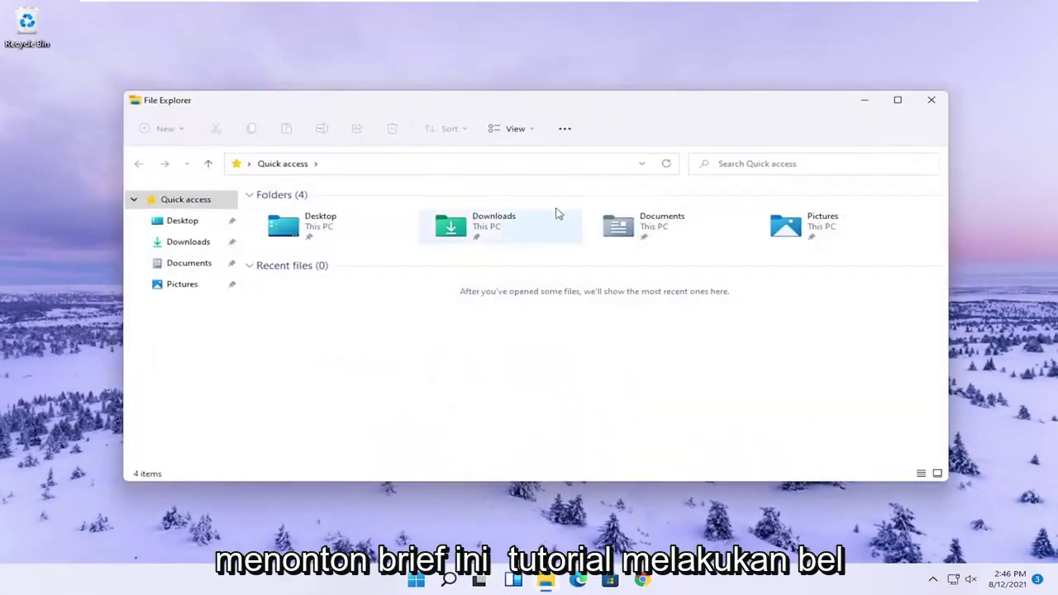
{"action": "left_click", "coordinate": [931, 99]}
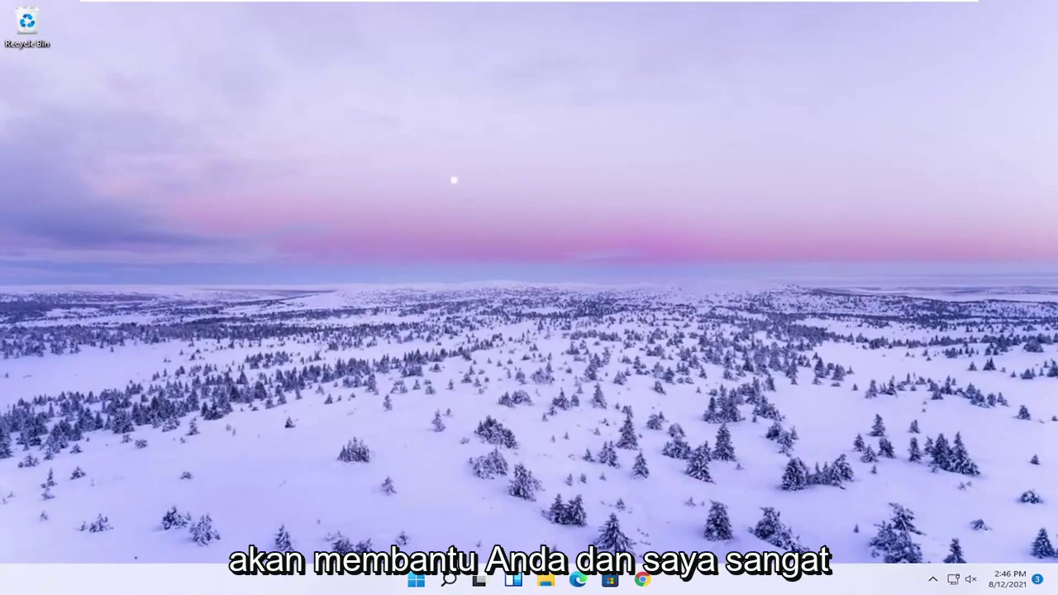